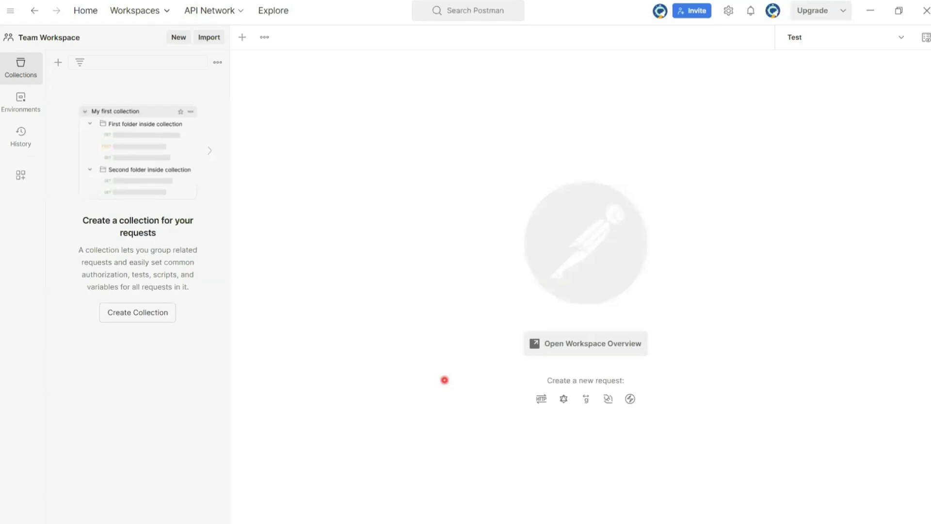
Run the Okta Users collection in Postman, choosing the Postman for Windows desktop app
{"action": "left_click", "coordinate": [579, 507]}
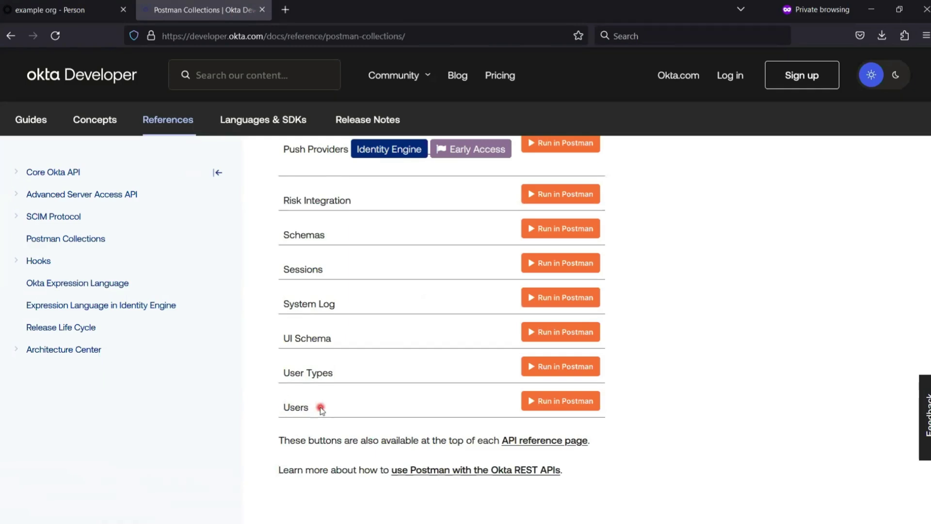
{"action": "left_click", "coordinate": [550, 403]}
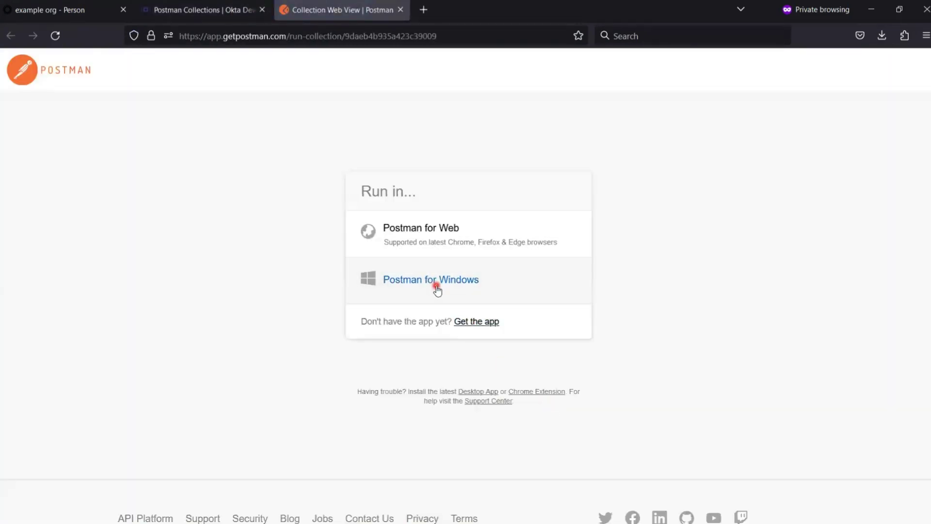
{"action": "left_click", "coordinate": [467, 291]}
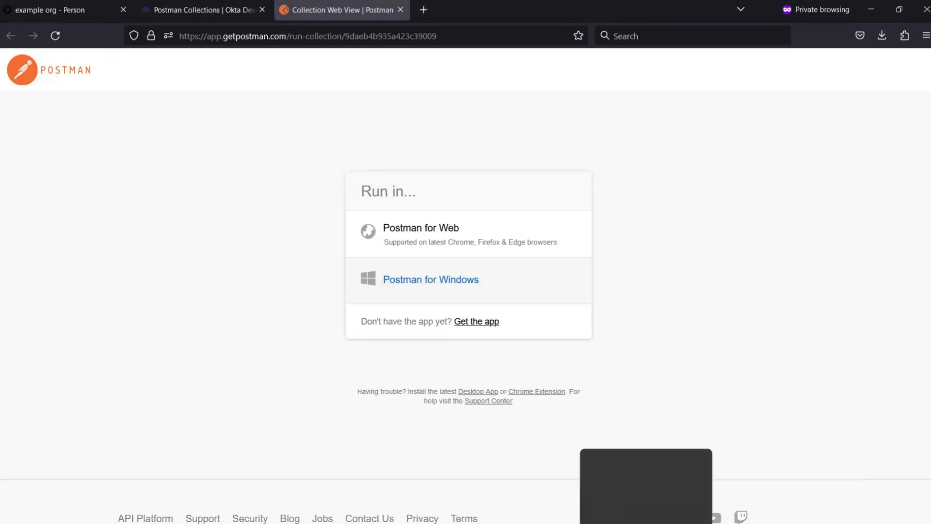
{"action": "left_click", "coordinate": [585, 298]}
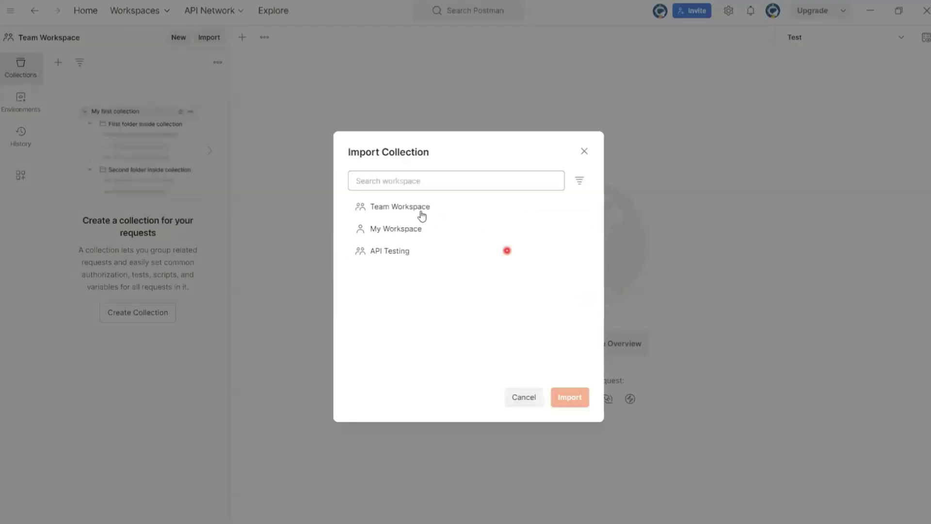
Import the Users (Okta API) collection into Team Workspace
{"action": "left_click", "coordinate": [398, 211]}
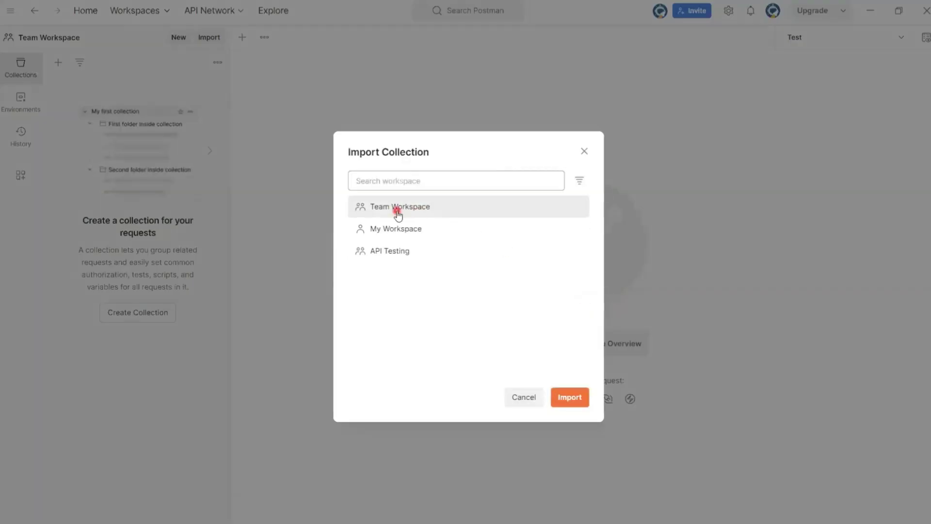
{"action": "left_click", "coordinate": [560, 399]}
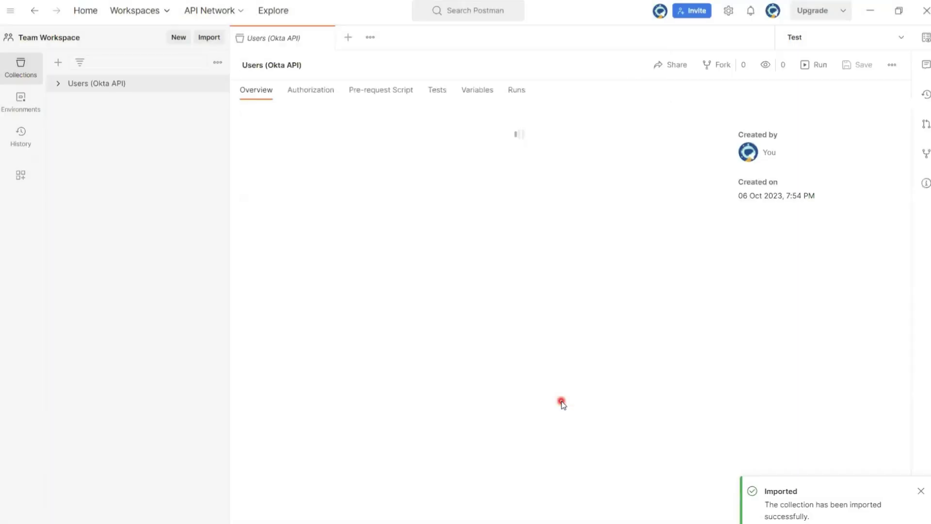
Expand Users (Okta API) and its List Users folder to show the GET List Users request with limit 25
{"action": "left_click", "coordinate": [59, 84]}
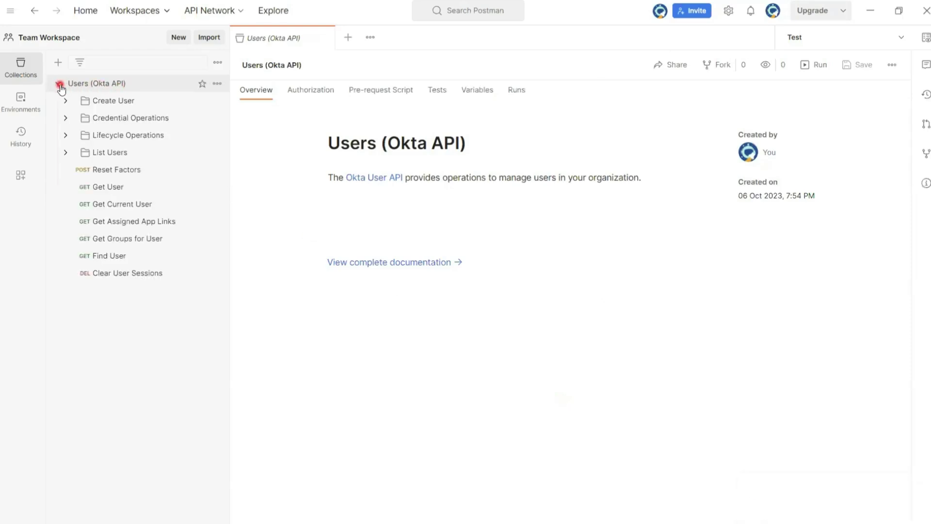
{"action": "left_click", "coordinate": [65, 153]}
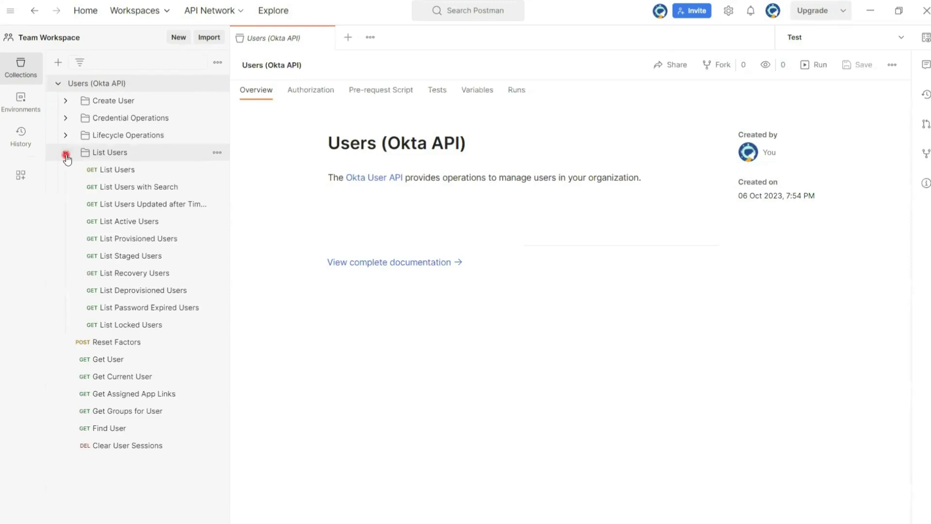
{"action": "left_click", "coordinate": [132, 169]}
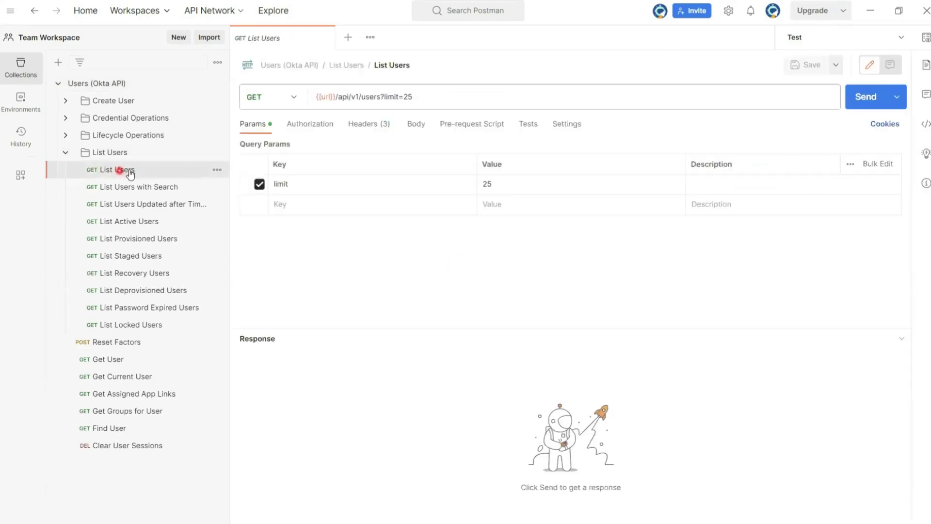
Send the GET List Users request and receive a 200 OK JSON list of user records
{"action": "left_click", "coordinate": [591, 108]}
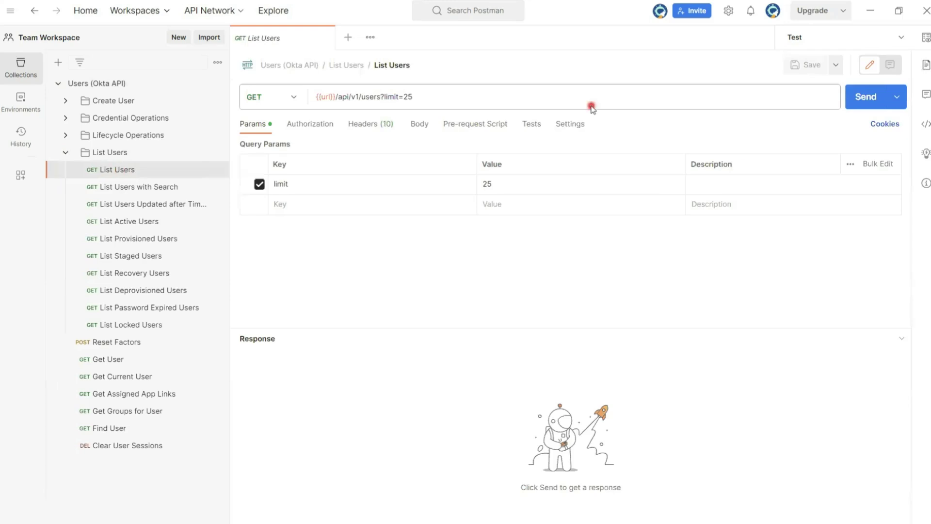
{"action": "left_click", "coordinate": [531, 106]}
{"action": "left_click", "coordinate": [860, 97]}
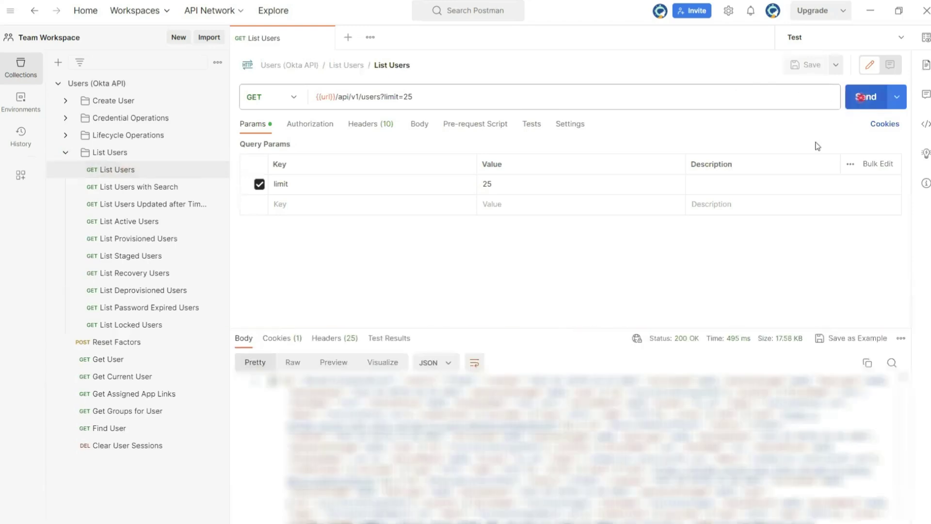
{"action": "scroll", "coordinate": [612, 409], "scroll_direction": "down", "scroll_amount": 2}
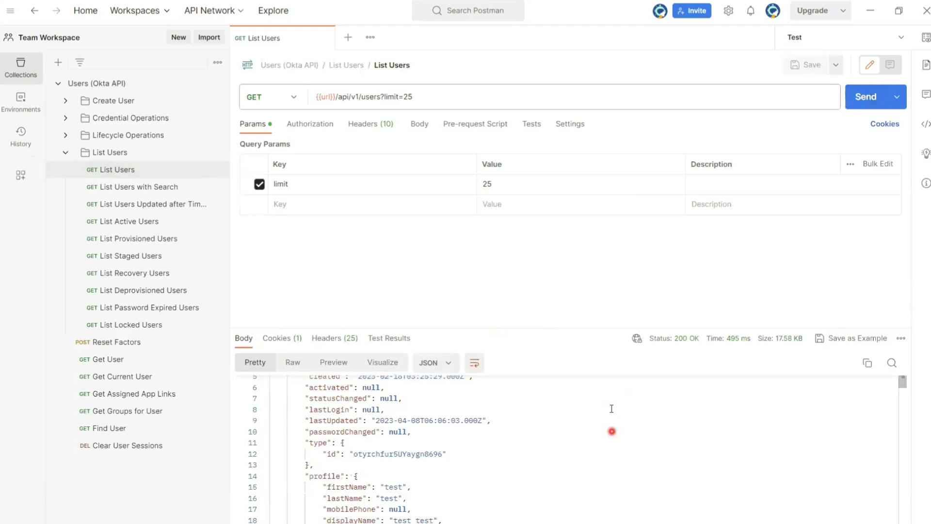